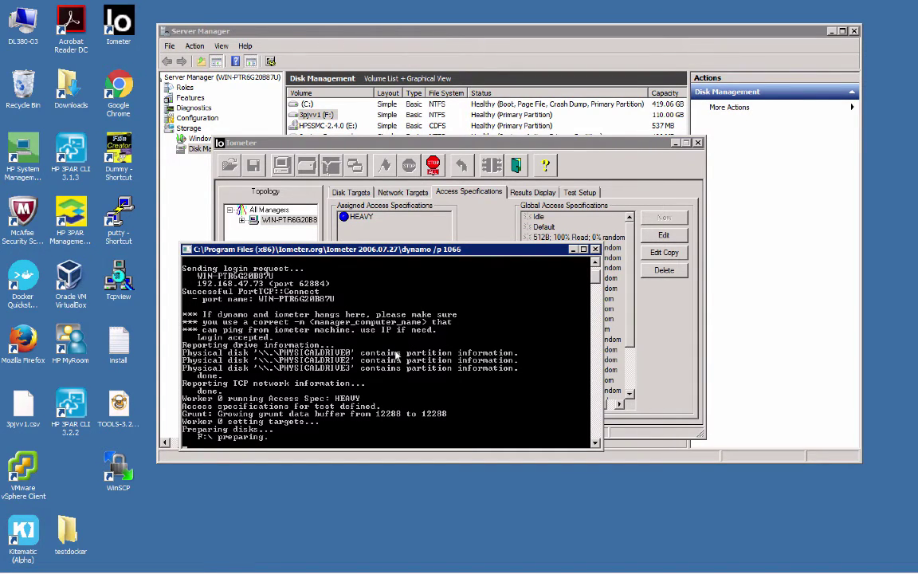
Step: With the HEAVY Iometer test running on F:, switch desktops to the 3PAR StoreServ dashboard
key("ctrl+Left")
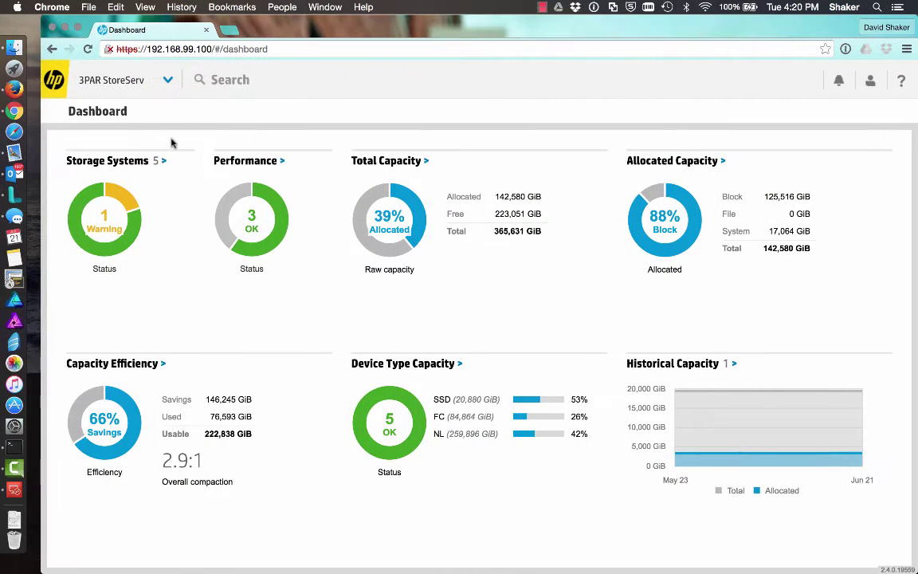
Step: Go to Adaptive Flash Cache and open the Edit dialog for mktg-eos62 from Actions
left_click(167, 87)
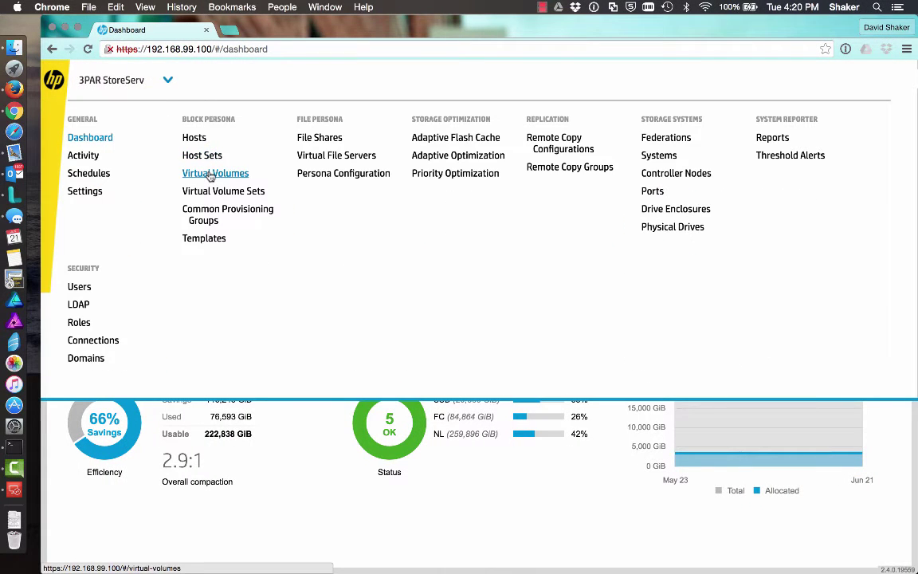
left_click(447, 139)
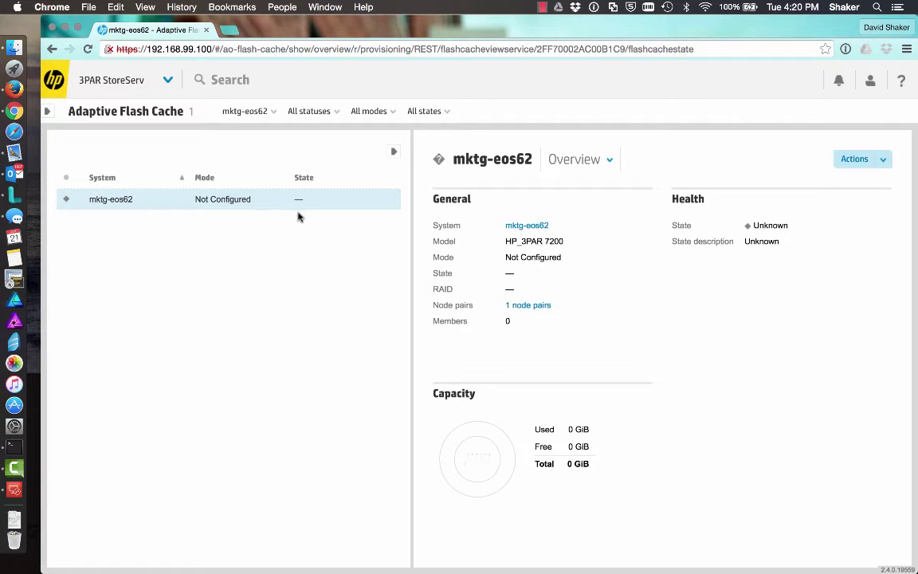
left_click(882, 162)
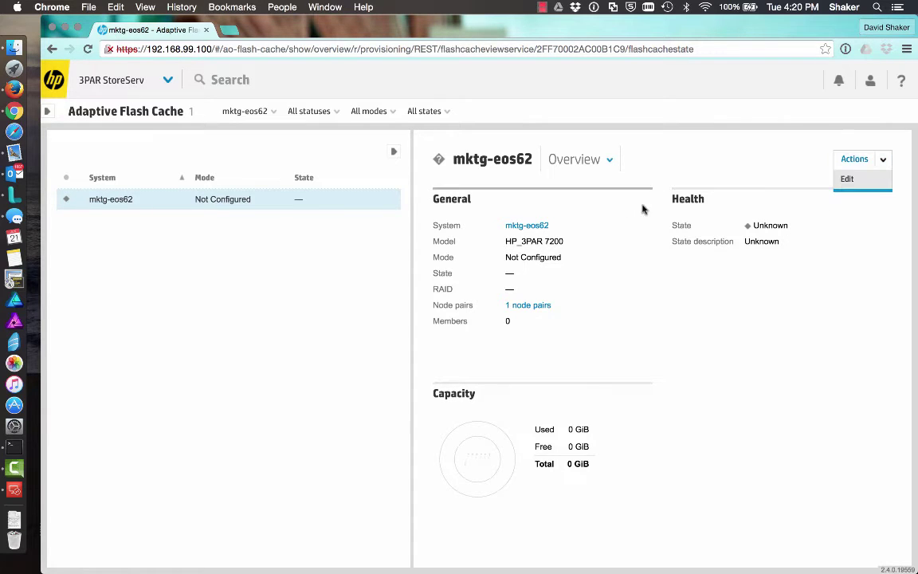
left_click(846, 179)
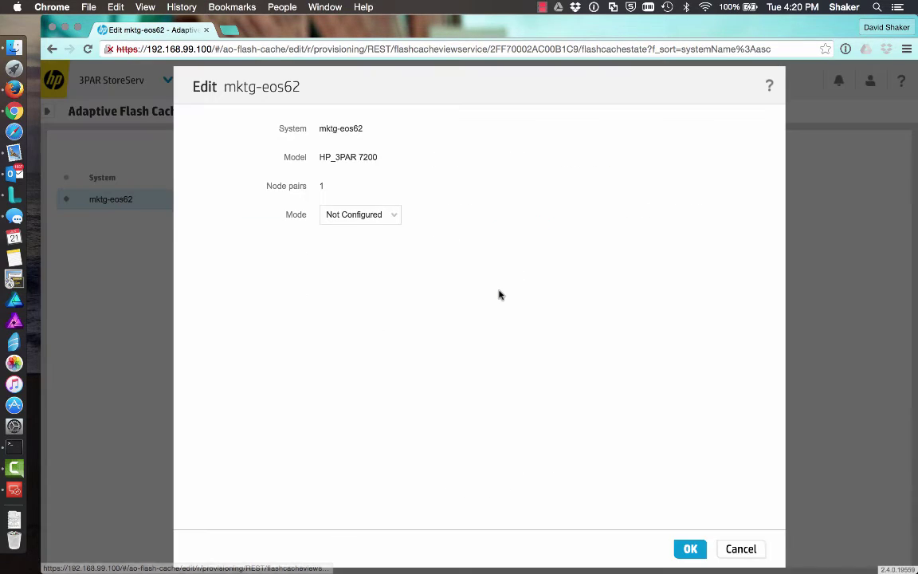
Step: Apply flash cache settings: Standard mode, RAID 0, 64 GiB size, state Enabled All Volumes
left_click(386, 216)
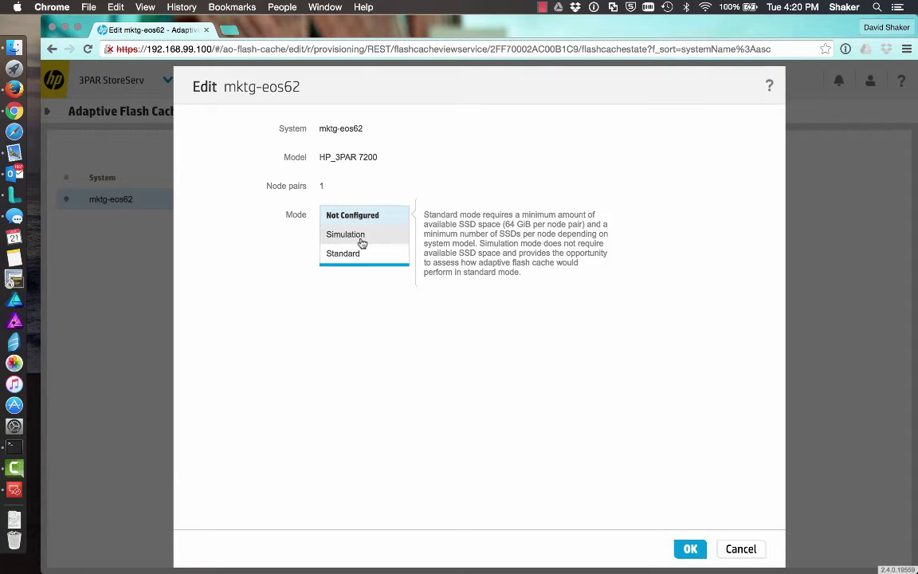
left_click(362, 254)
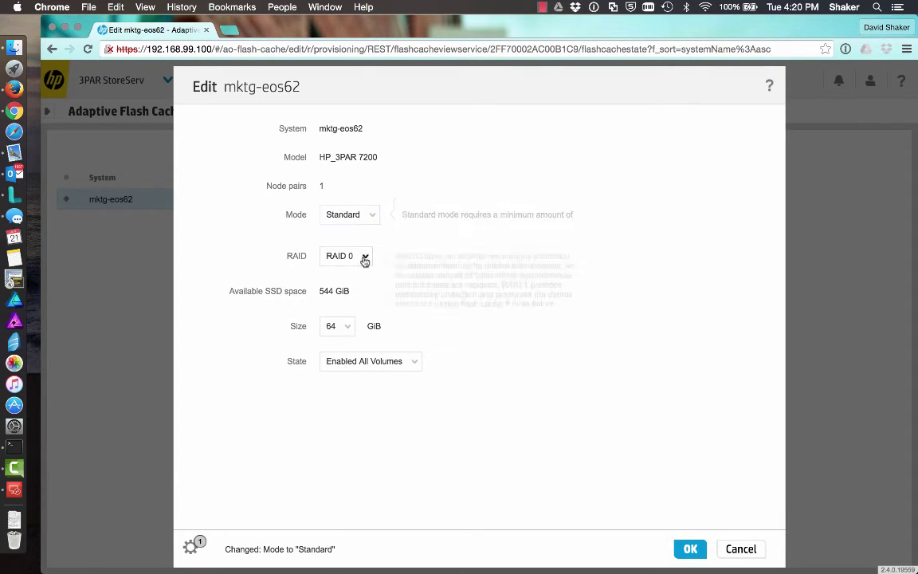
left_click(364, 259)
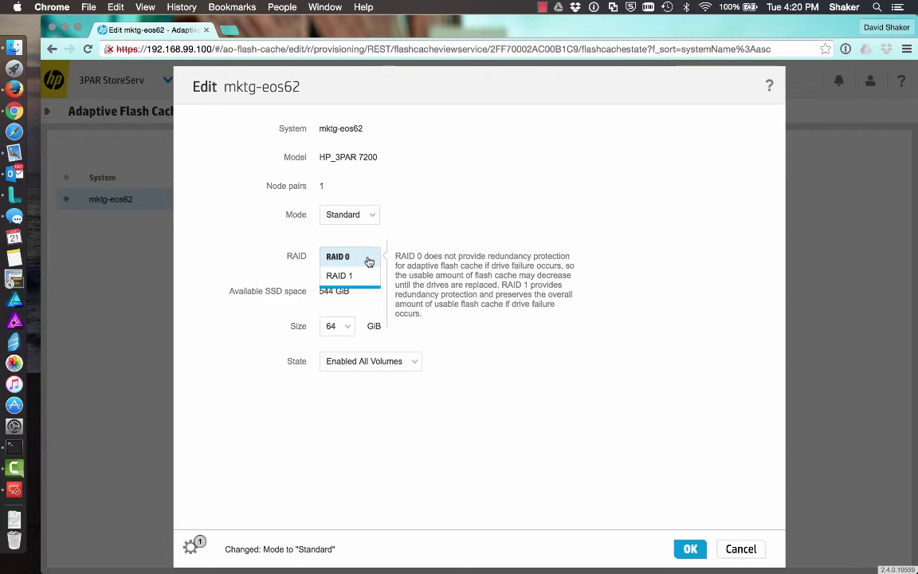
left_click(369, 259)
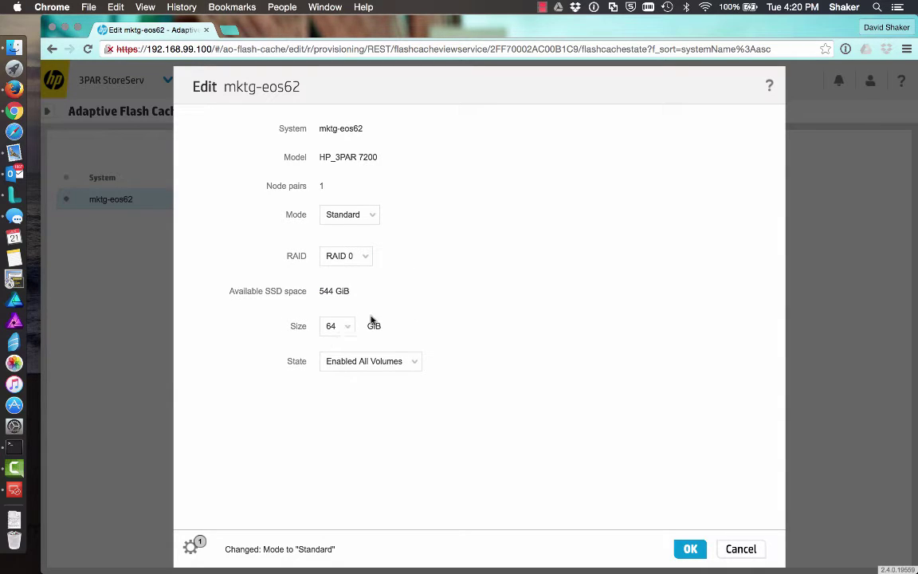
left_click(414, 363)
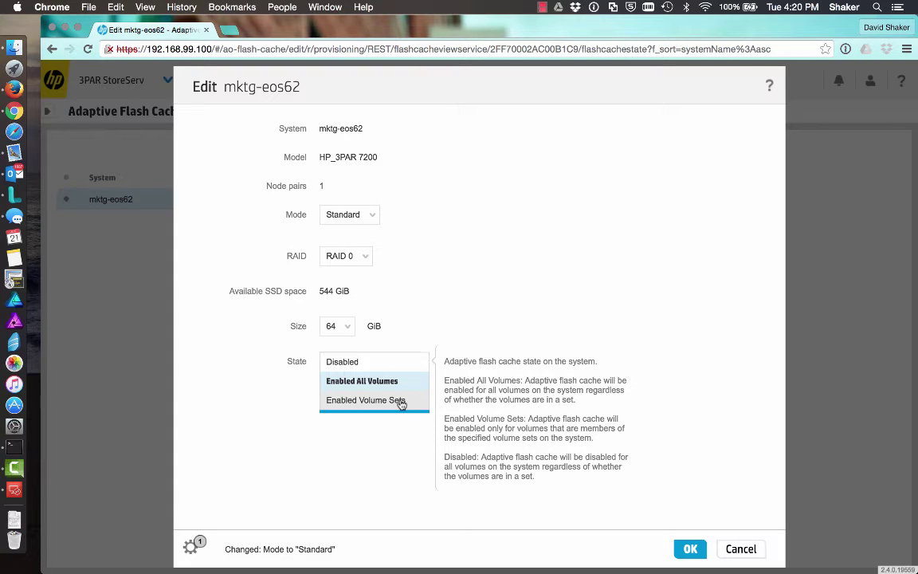
left_click(374, 381)
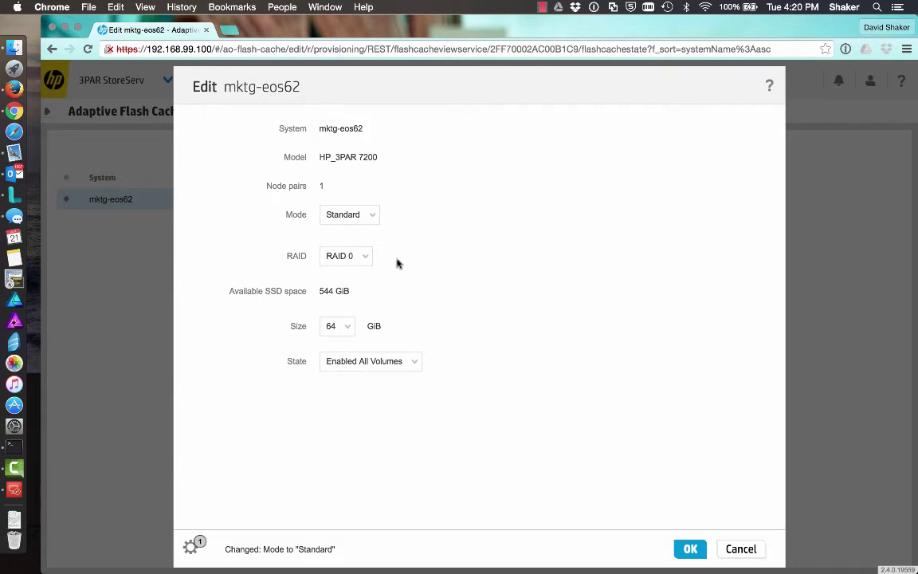
mouse_move(391, 321)
left_click(682, 549)
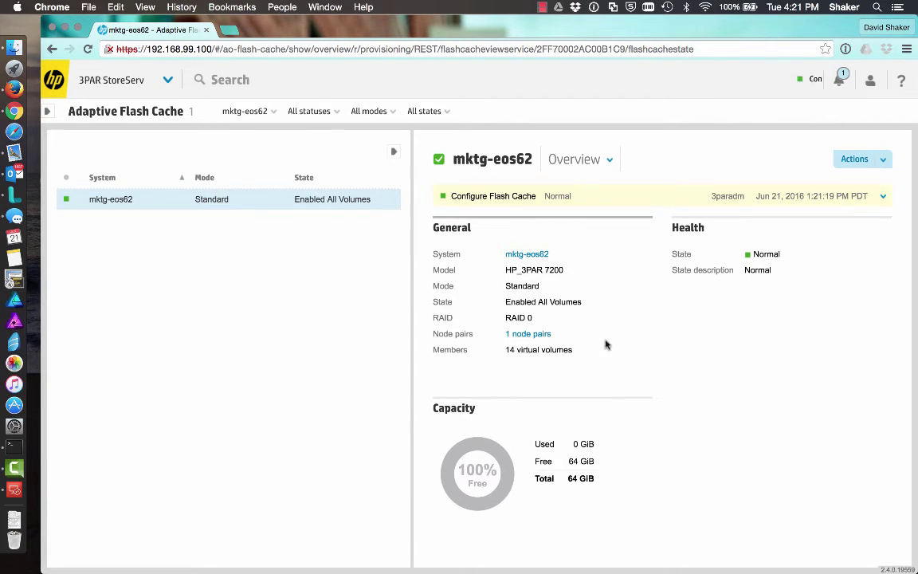
Step: Choose Disable from the Actions menu for mktg-eos62's flash cache
left_click(883, 160)
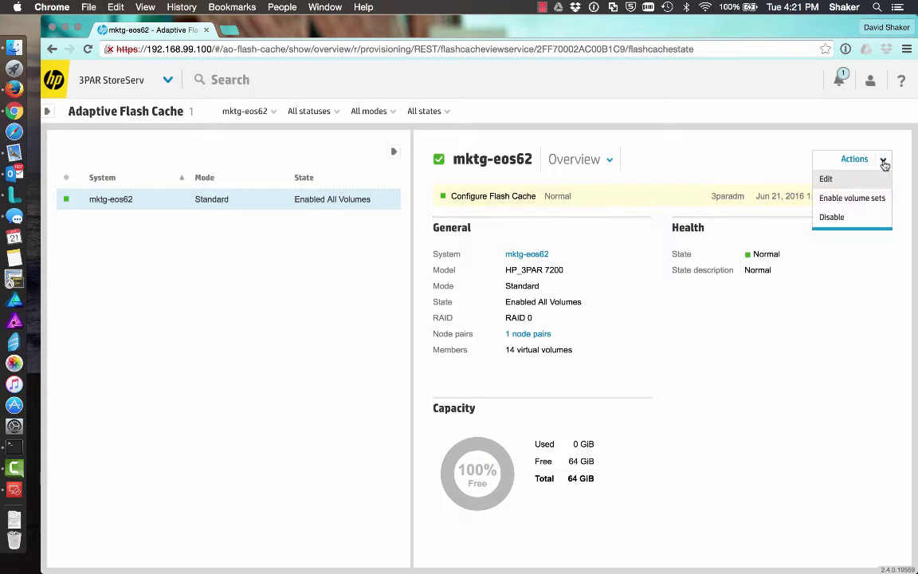
left_click(853, 226)
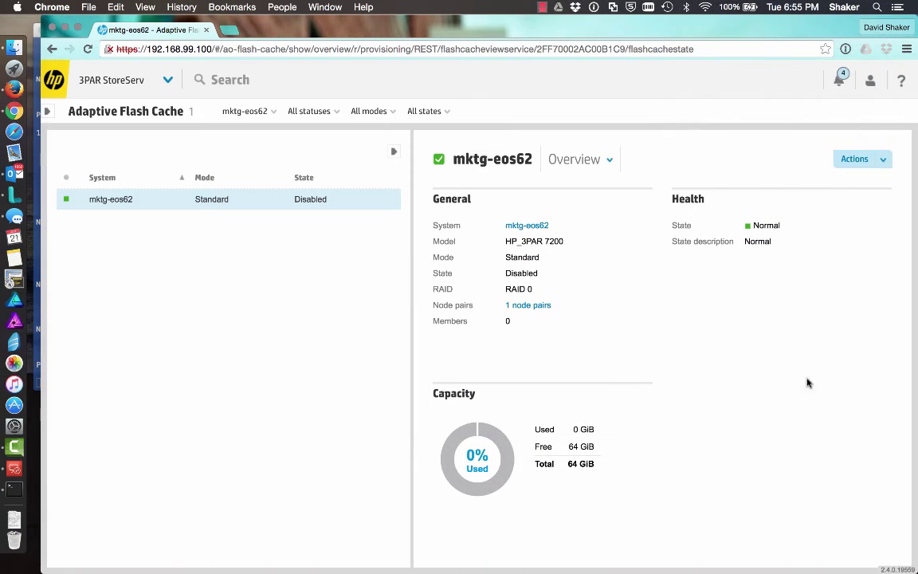
Step: Re-enable flash cache for all volumes on mktg-eos62, confirm, and bring Terminal forward
left_click(882, 160)
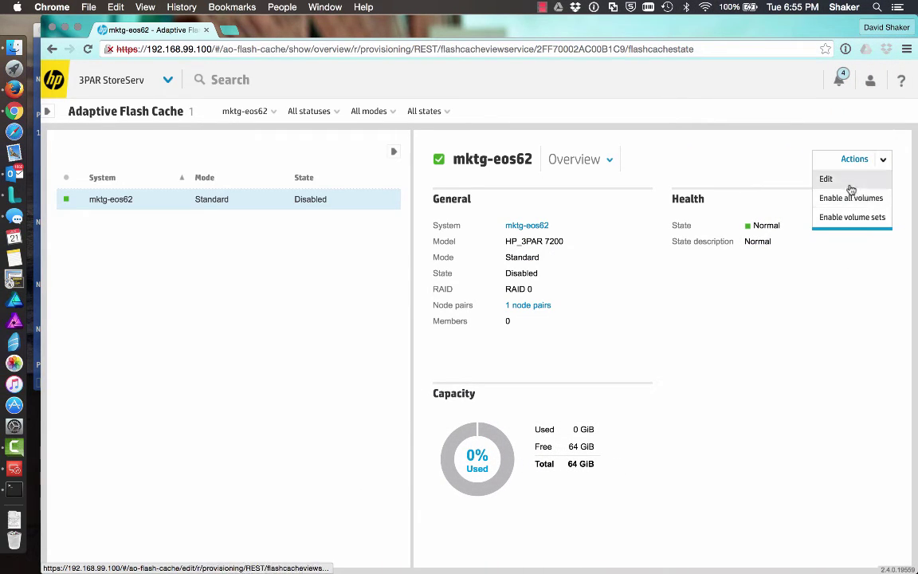
left_click(850, 198)
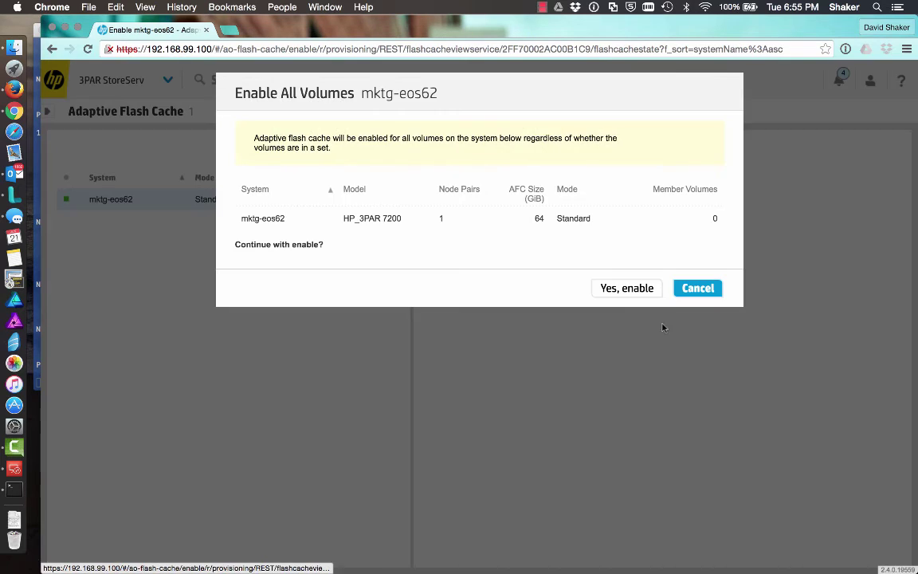
left_click(623, 288)
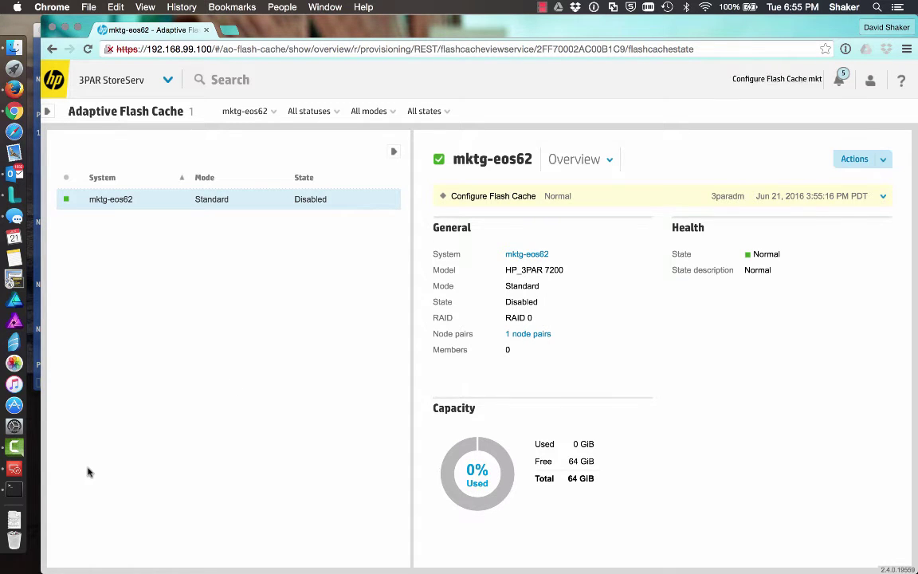
left_click(25, 420)
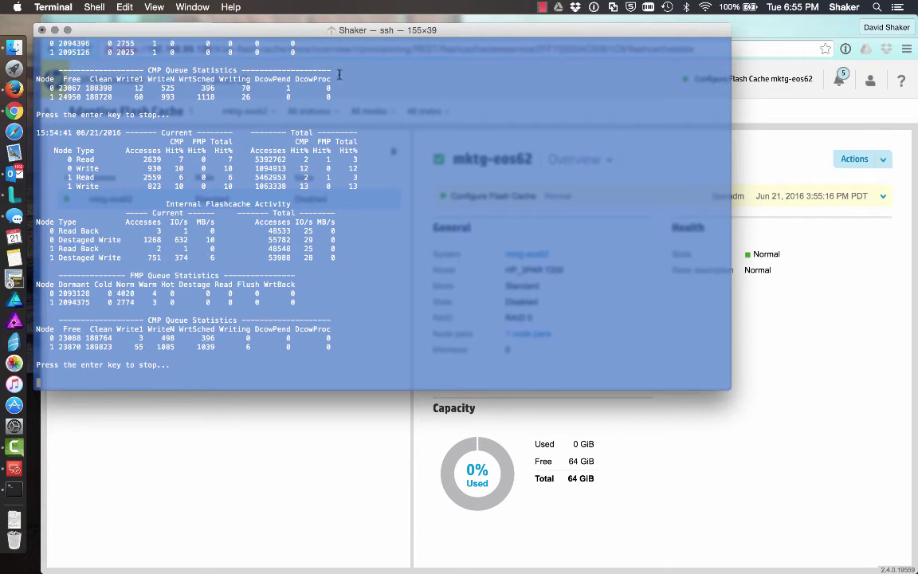
Step: Reposition Terminal to watch statcache hit stats refresh, then return to the 3pj statvv chart
left_click_drag(340, 37, 395, 64)
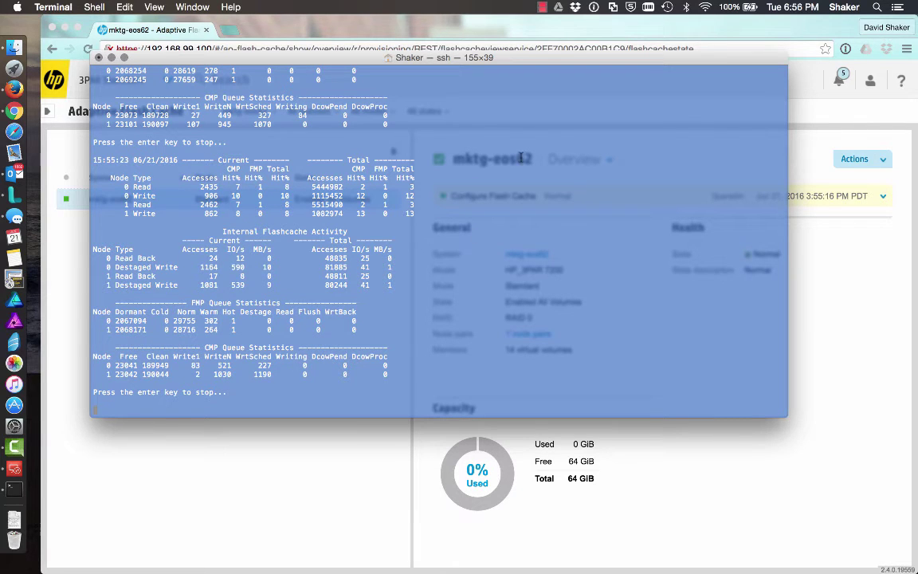
left_click(543, 8)
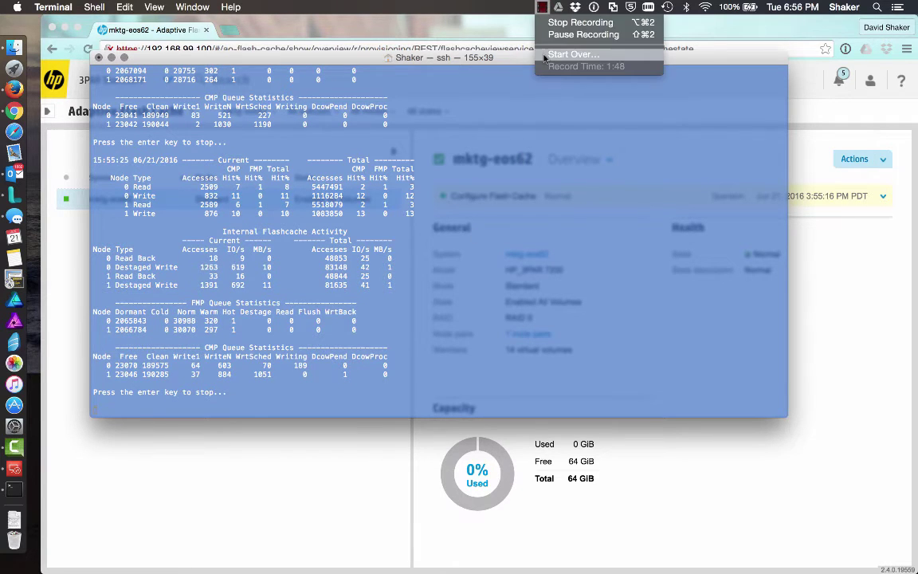
left_click(549, 35)
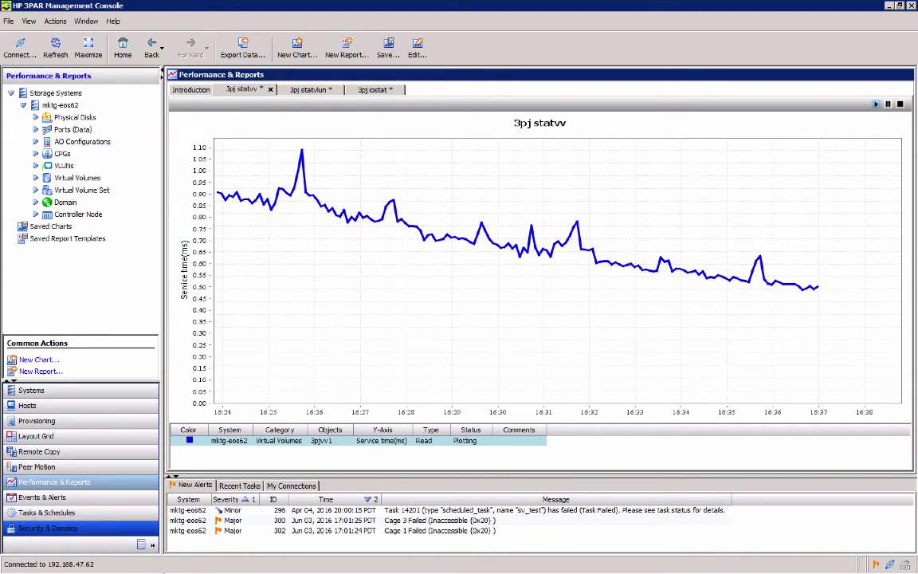
Step: Review Iometer's HEAVY spec (16 KB, 100% read, fully random), cancel unchanged, and return to the 3PAR chart
left_click(183, 561)
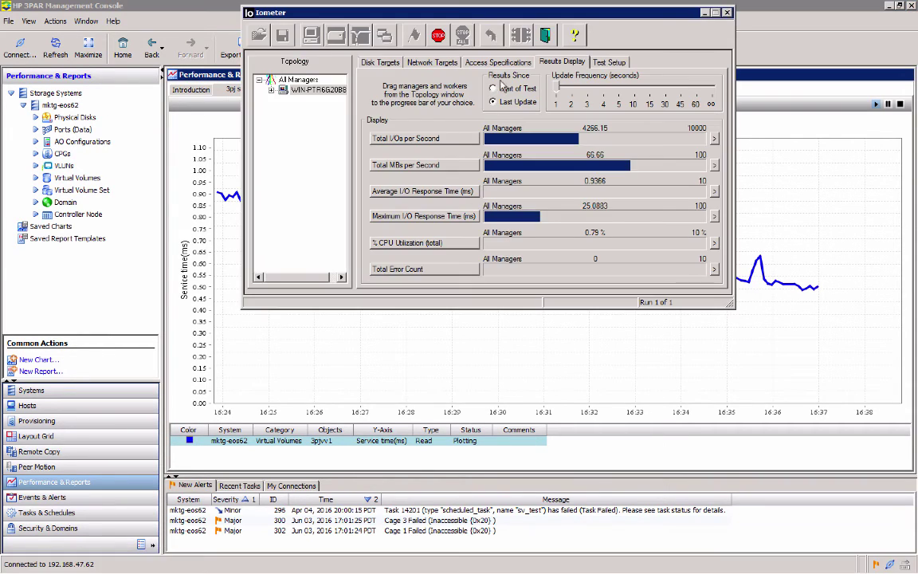
left_click(418, 63)
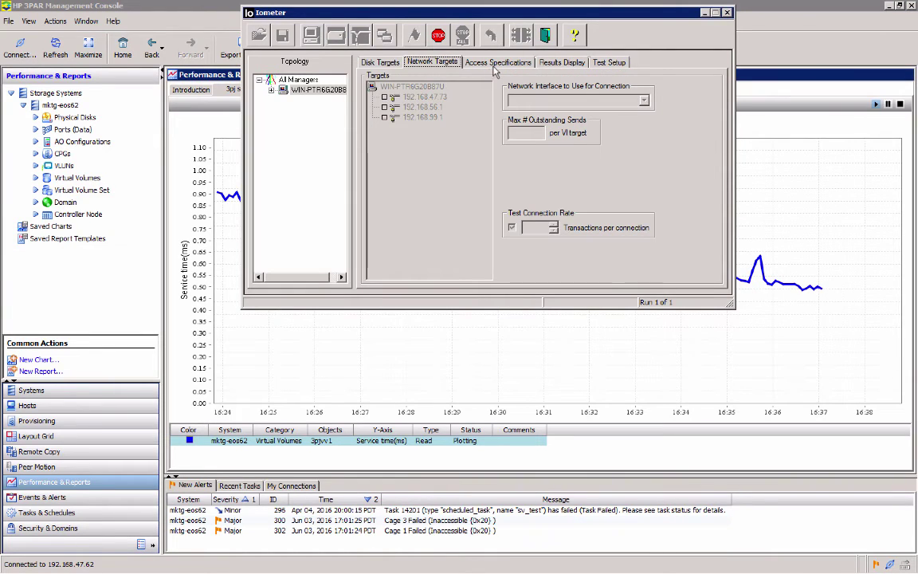
key("ctrl+Tab")
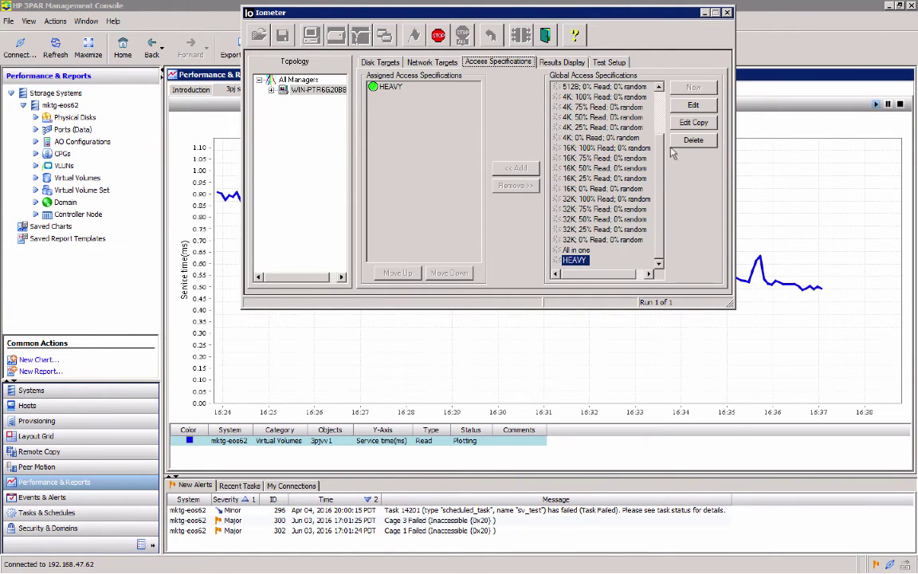
left_click(692, 105)
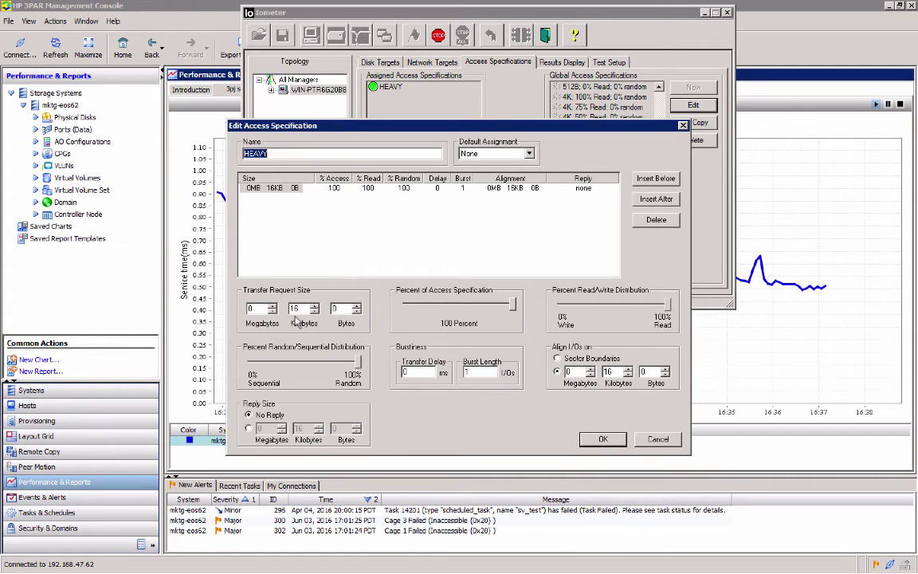
left_click(657, 439)
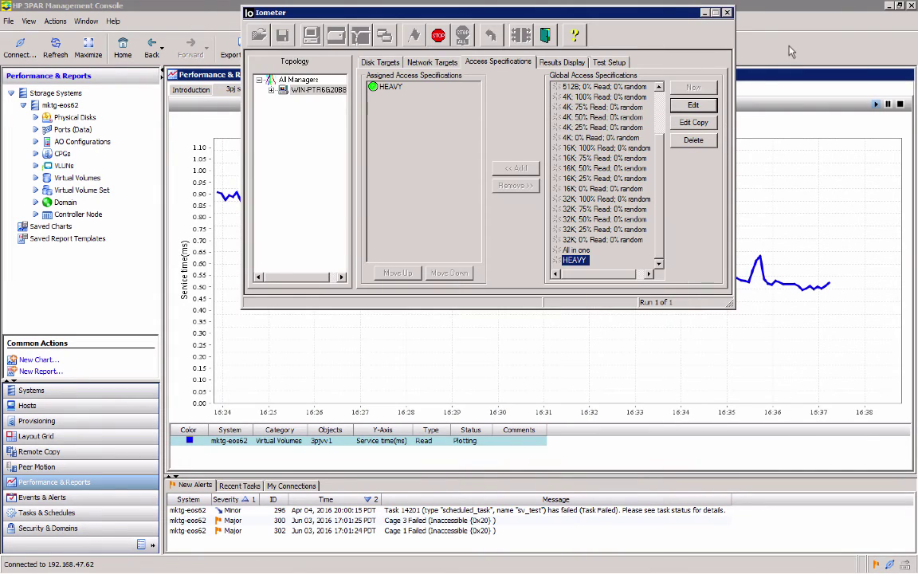
left_click(706, 13)
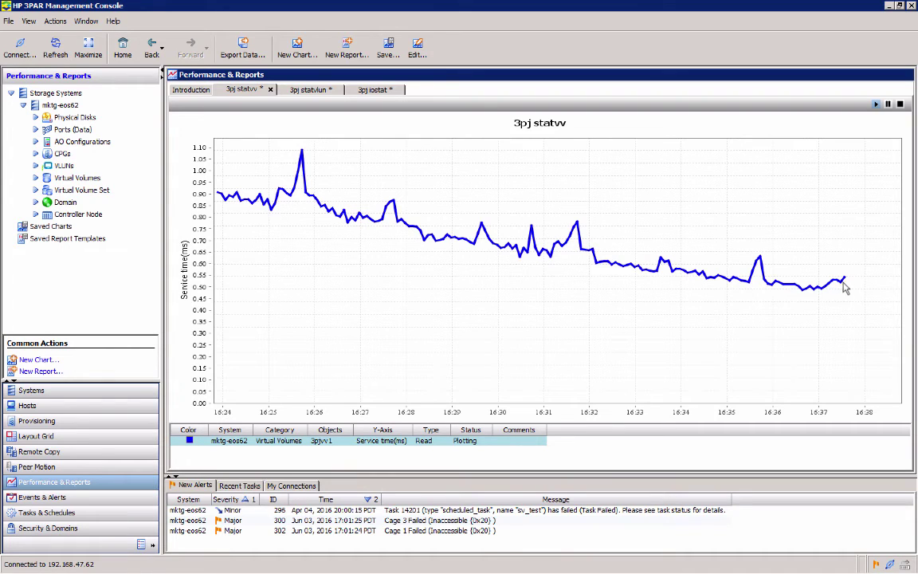
Step: Compare the 3pj statvlun, statvv and iostat charts, then switch to the Mac desktop's ssh session
left_click(313, 91)
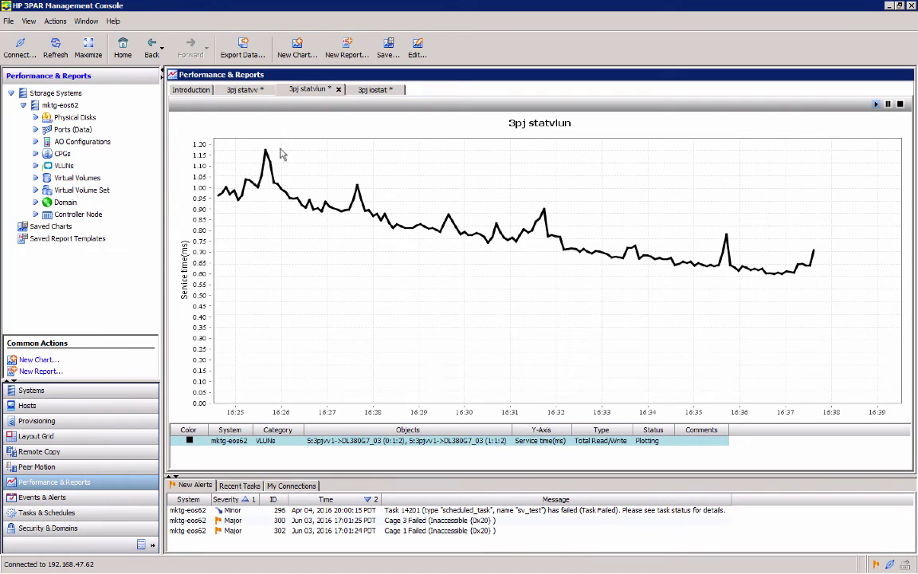
left_click(231, 90)
left_click(294, 91)
left_click(373, 90)
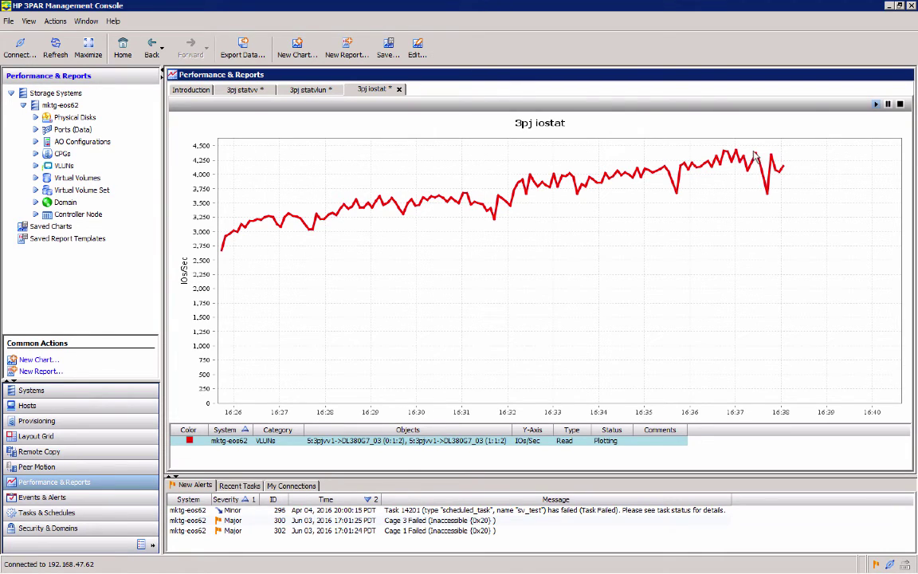
key("ctrl+Left")
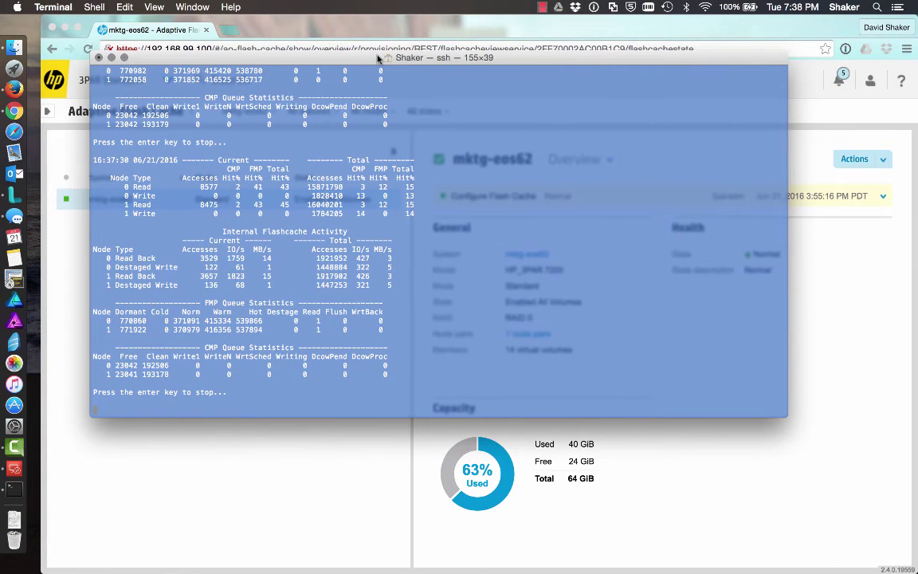
Step: Nudge the Terminal window right to watch flashcache stats, then return to the 3pj iostat chart
left_click_drag(341, 58, 369, 57)
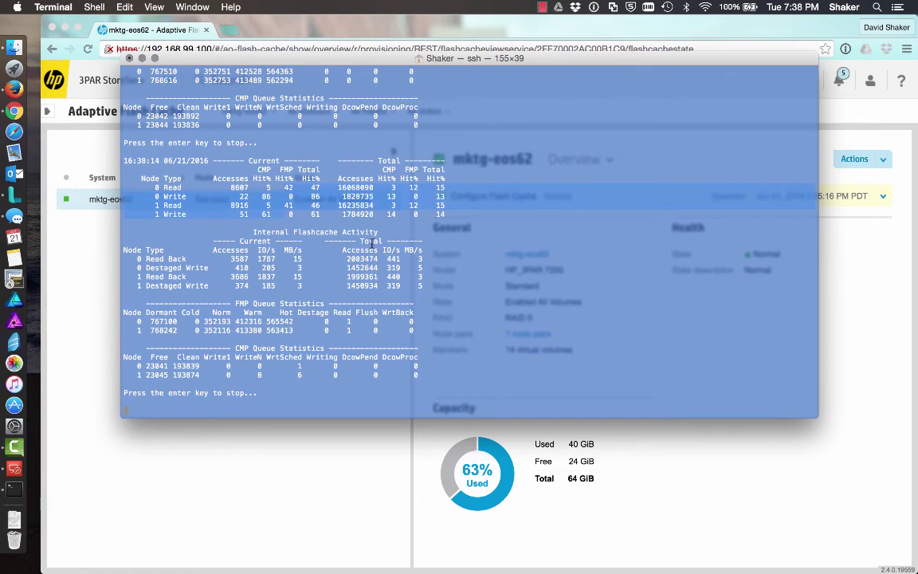
key("ctrl+Right")
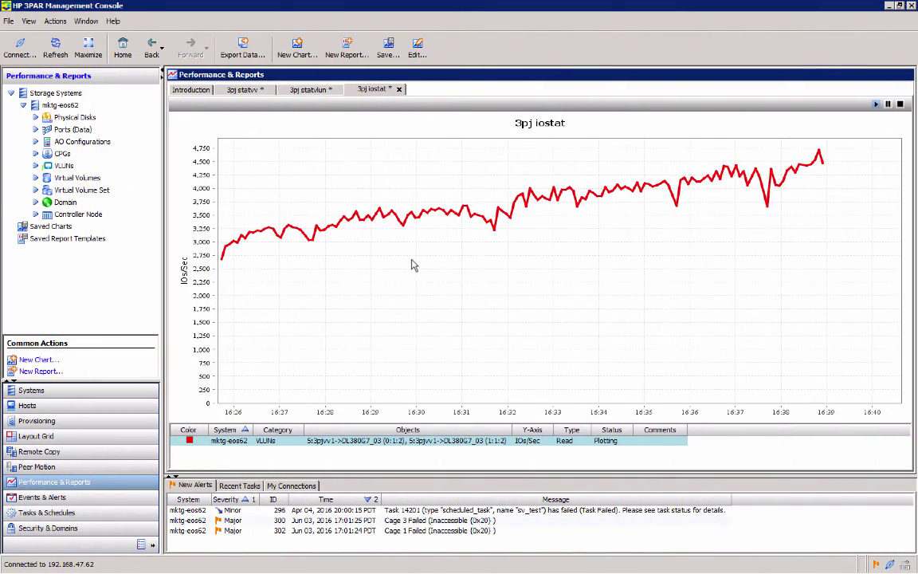
Step: Glance at the ssh desktop, then check the statvlun and statvv service-time charts
key("ctrl+Left")
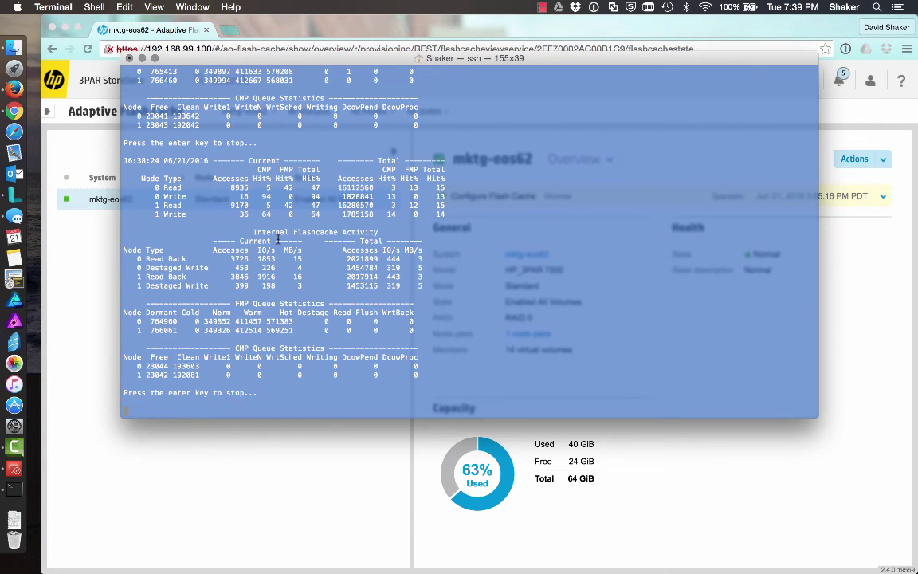
key("ctrl+Right")
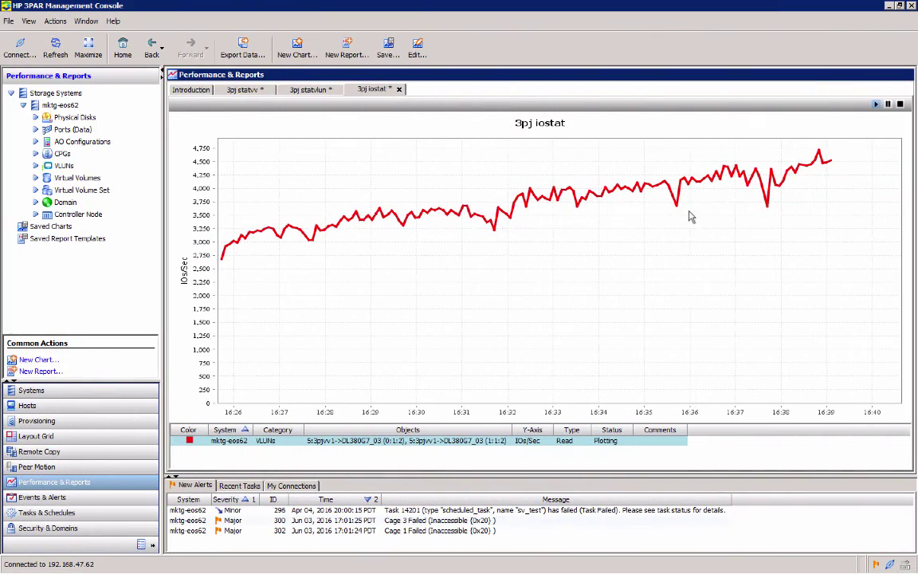
left_click(307, 90)
left_click(236, 90)
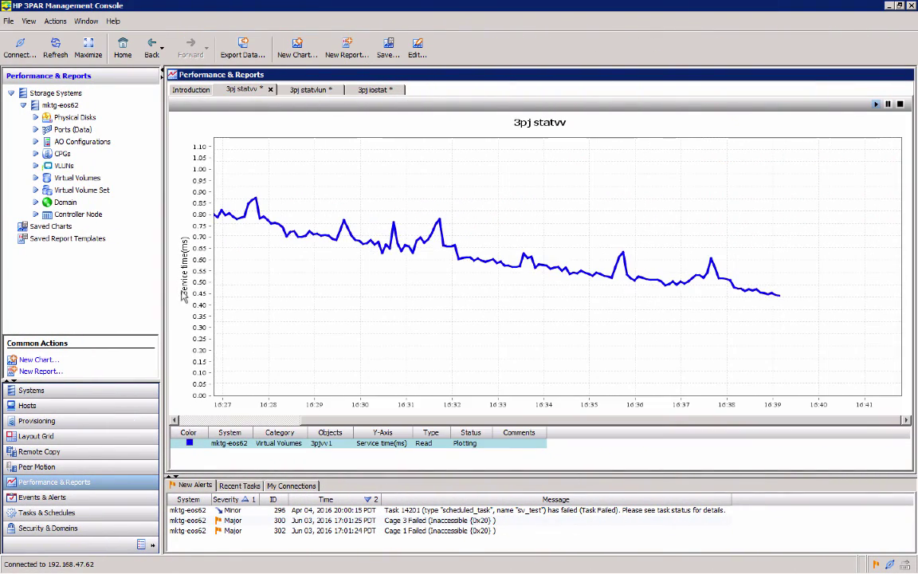
Step: Reposition the Terminal stats window and bring Chrome's mktg-eos62 Adaptive Flash Cache page forward
key("ctrl+Left")
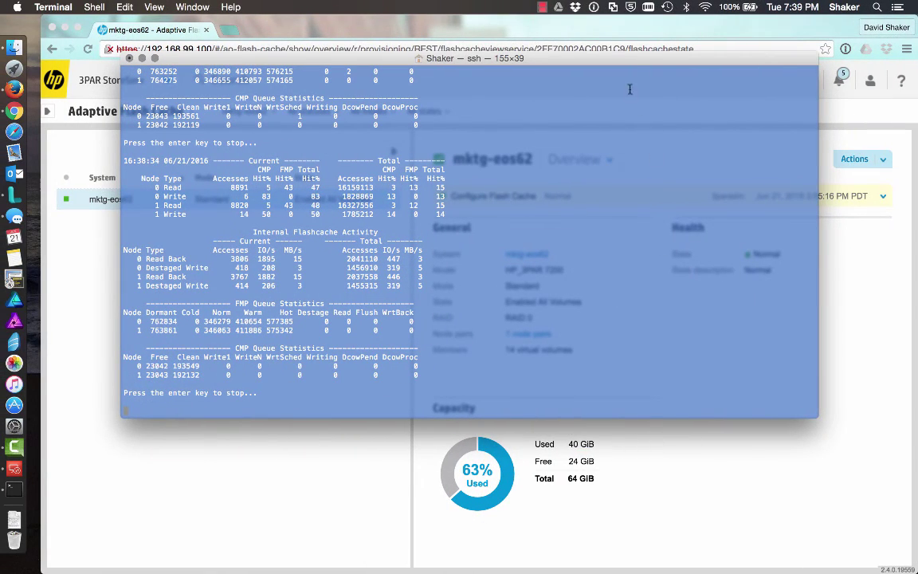
left_click_drag(629, 66, 611, 69)
left_click_drag(599, 71, 595, 48)
left_click(830, 275)
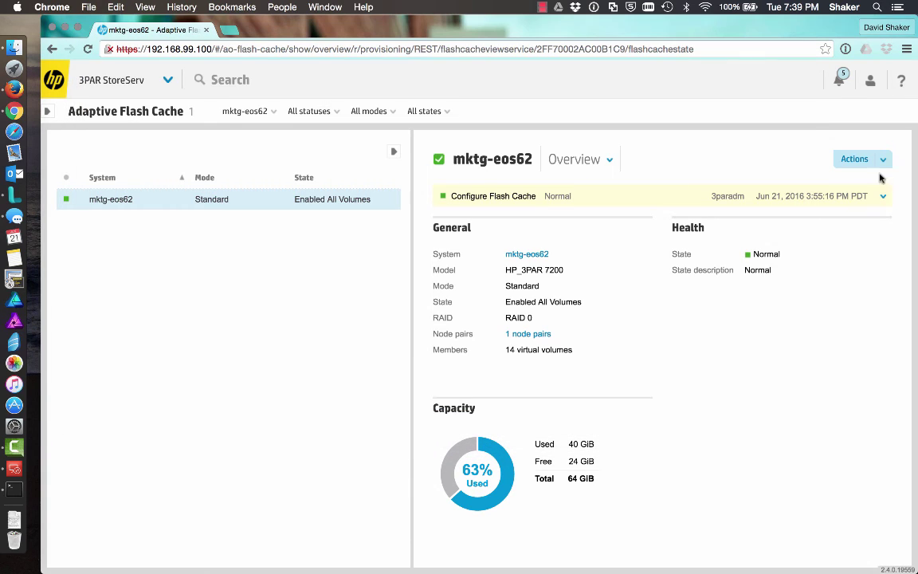
Step: Turn off Adaptive Flash Cache on all mktg-eos62 volumes, then bring the ssh statistics Terminal forward
left_click(882, 163)
left_click(835, 217)
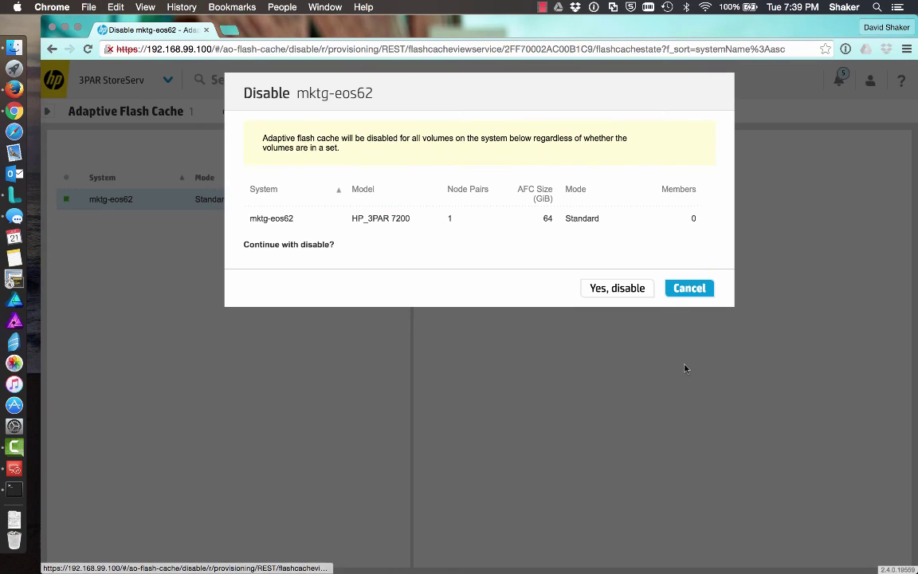
left_click(626, 288)
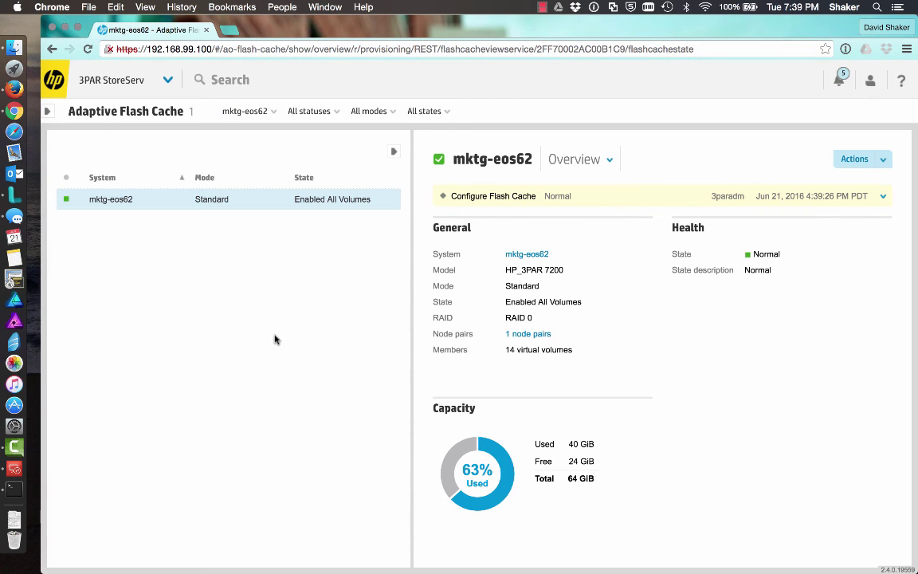
left_click(24, 492)
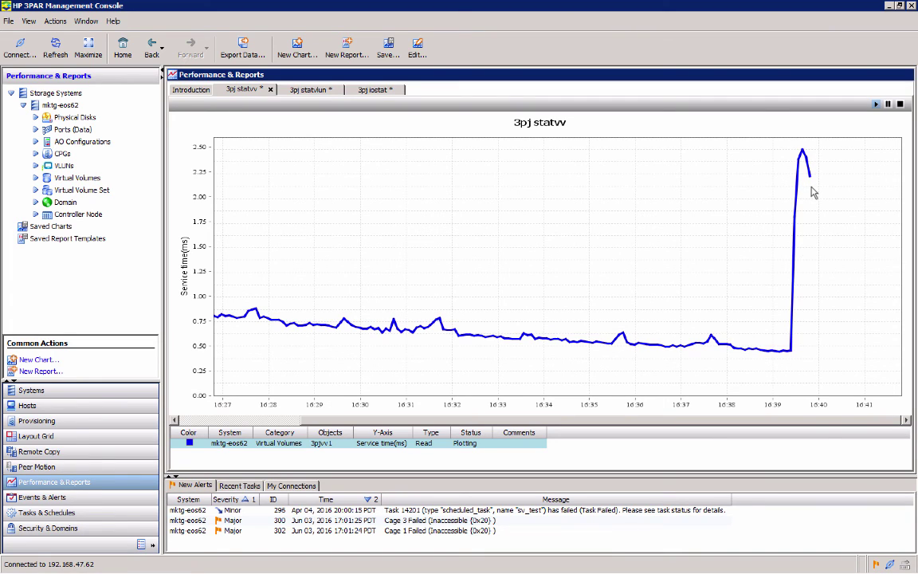
Step: Compare the 3pj statvlun service-time spike with the 3pj iostat IOPS drop, then move to the Mac desktop
left_click(293, 89)
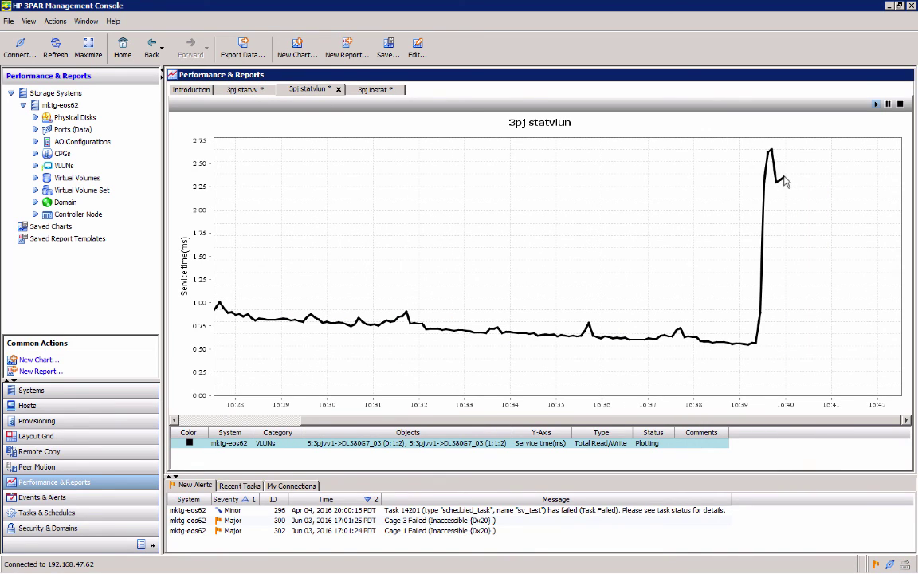
left_click(357, 88)
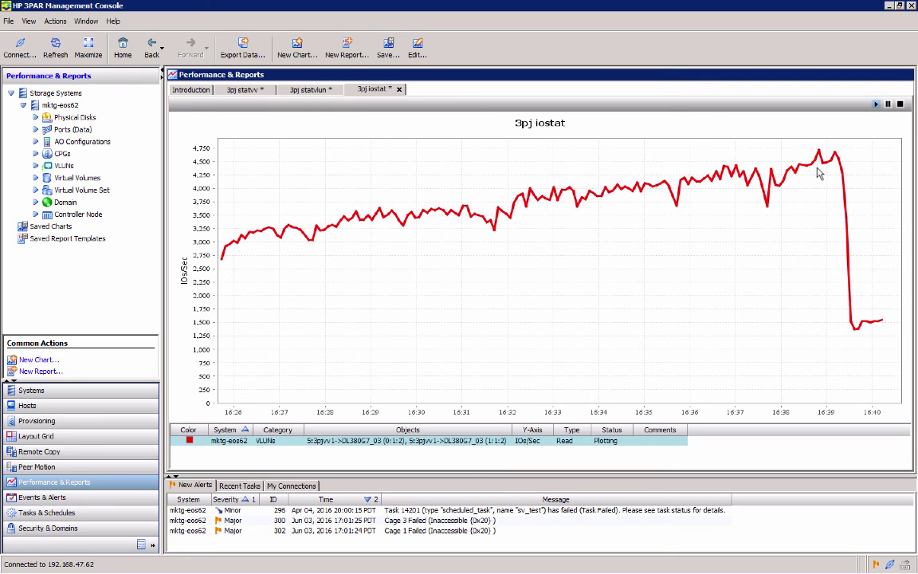
left_click(306, 90)
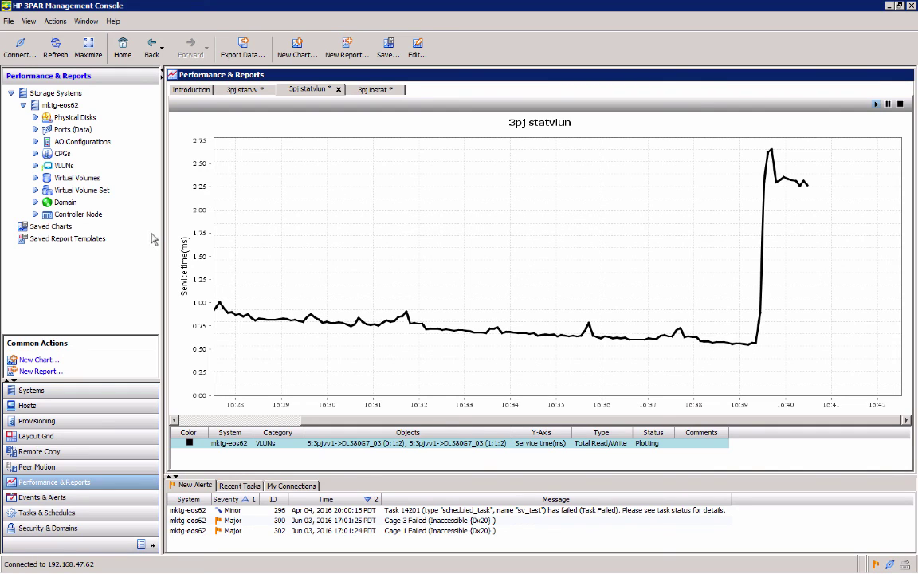
key("ctrl+Left")
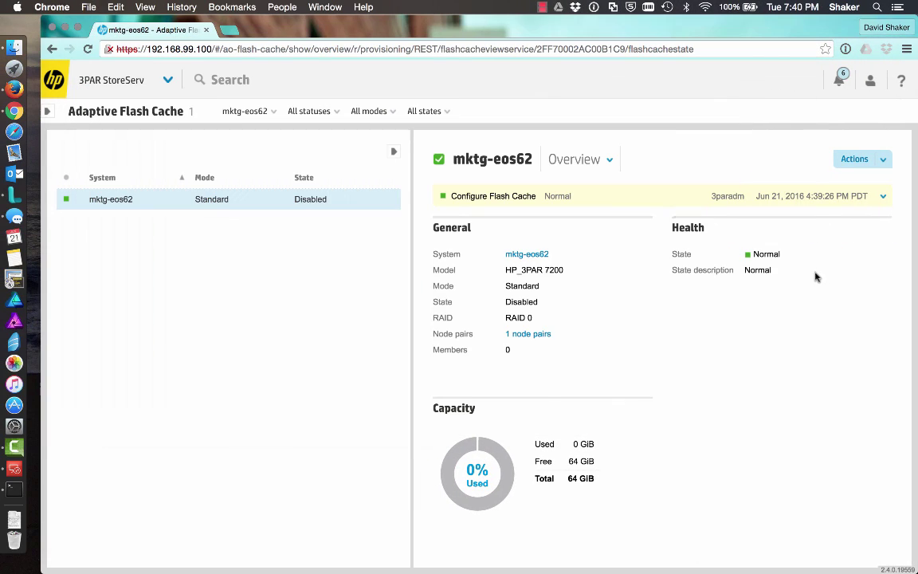
Step: Turn Adaptive Flash Cache back on for all mktg-eos62 volumes in Chrome, then show the Terminal statistics
left_click(813, 271)
left_click(882, 162)
left_click(868, 198)
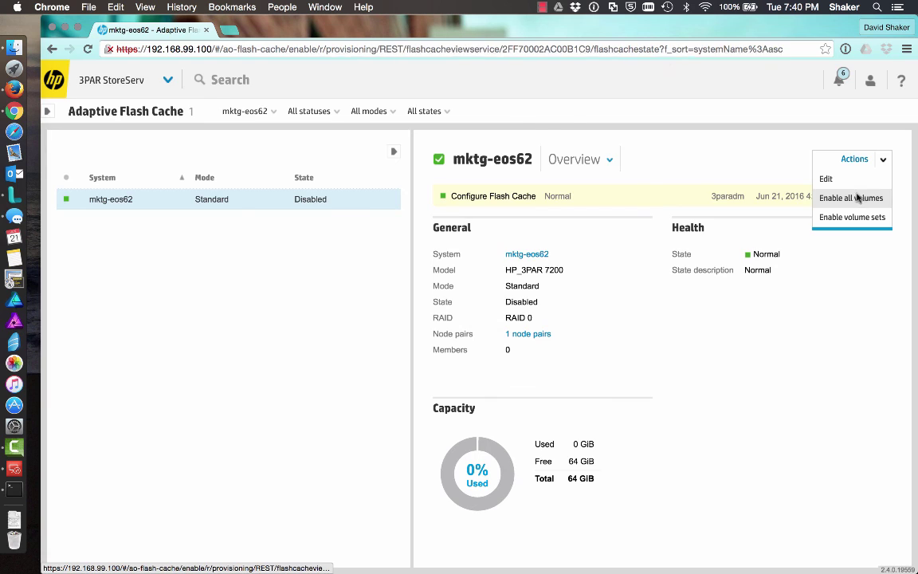
left_click(644, 291)
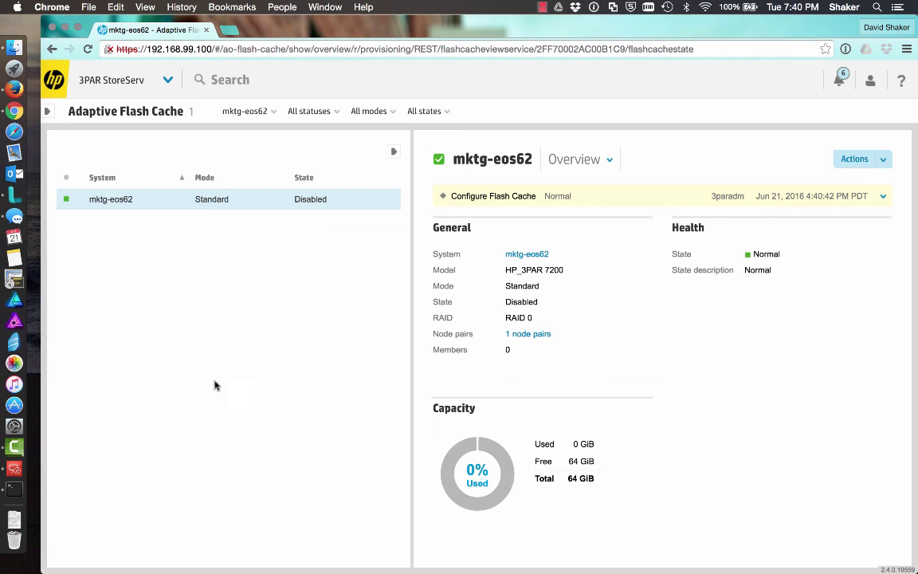
left_click(18, 491)
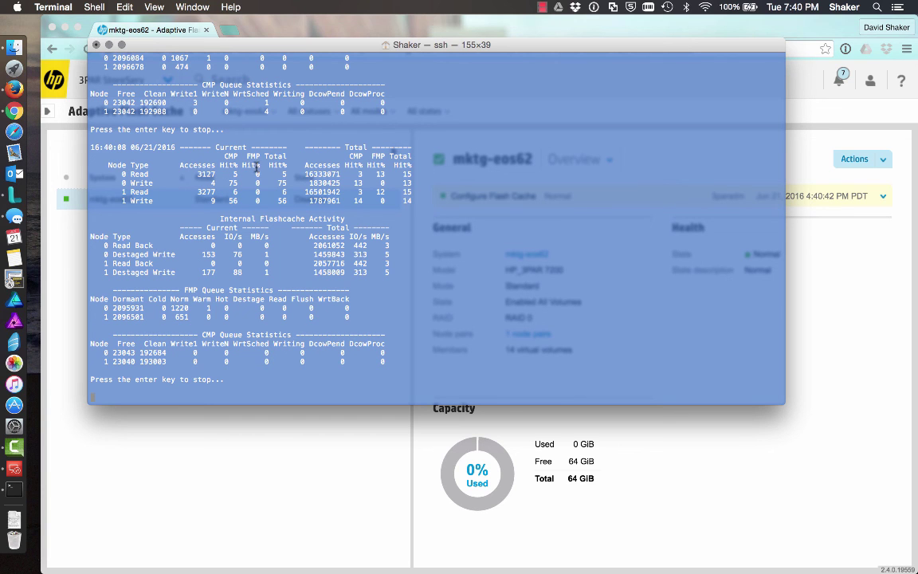
Step: Review the statvv, statvlun and iostat charts after re-enabling, then reposition the ssh statistics window
key("ctrl+Right")
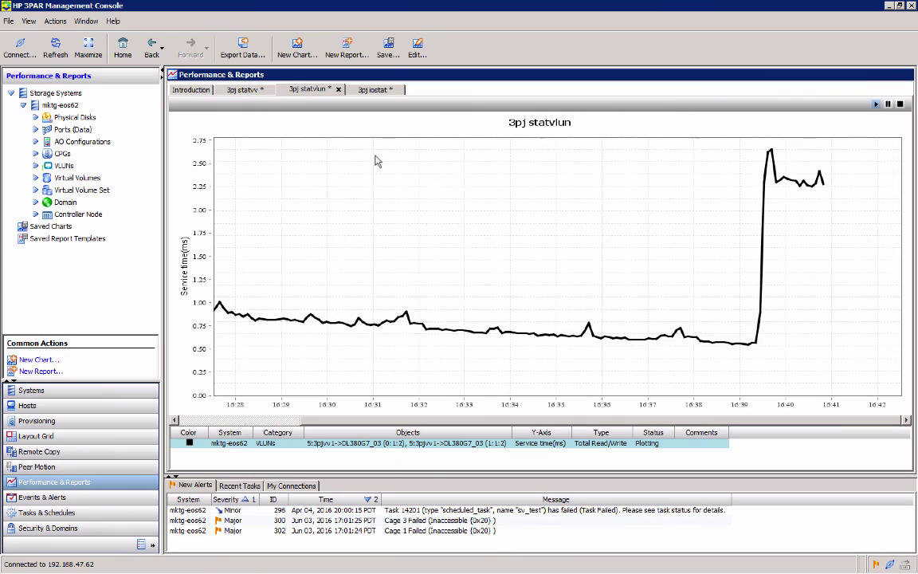
left_click(254, 91)
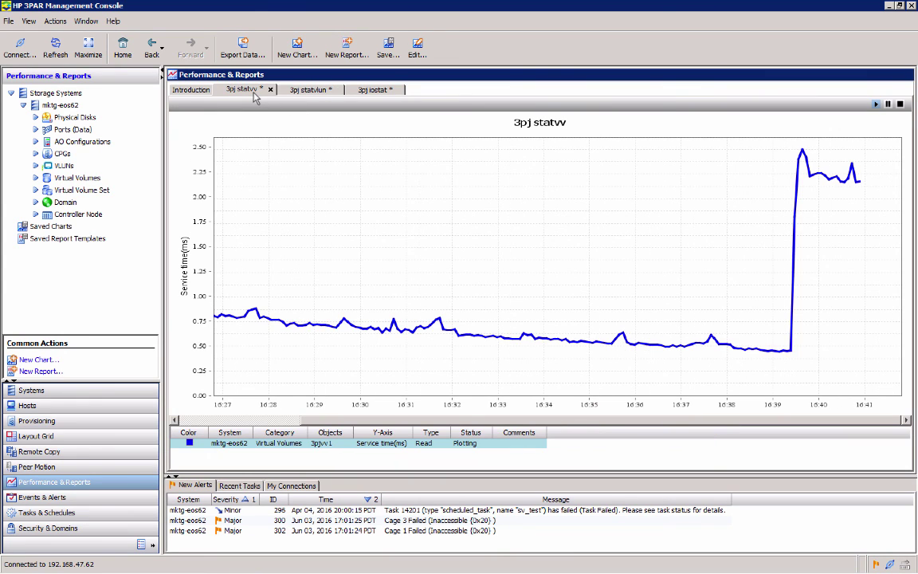
left_click(309, 90)
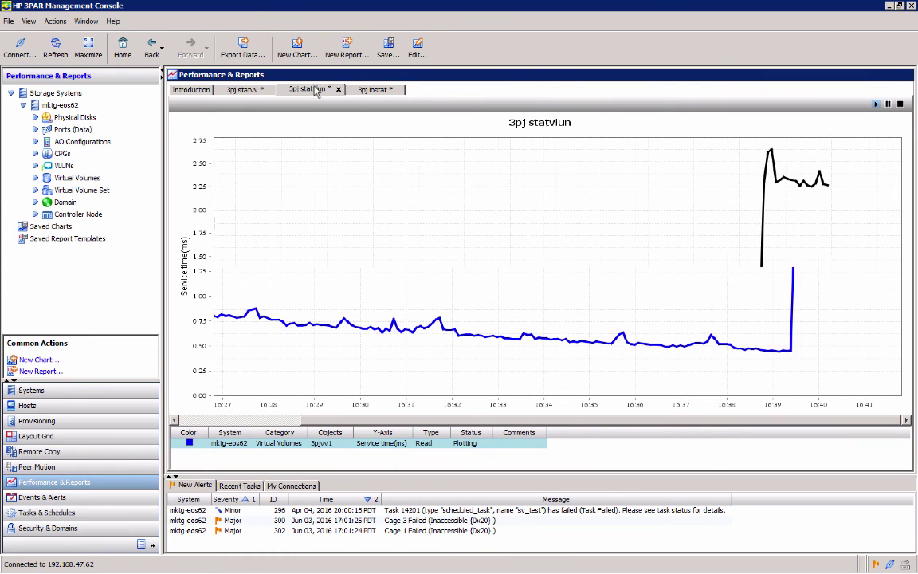
left_click(376, 91)
left_click(232, 90)
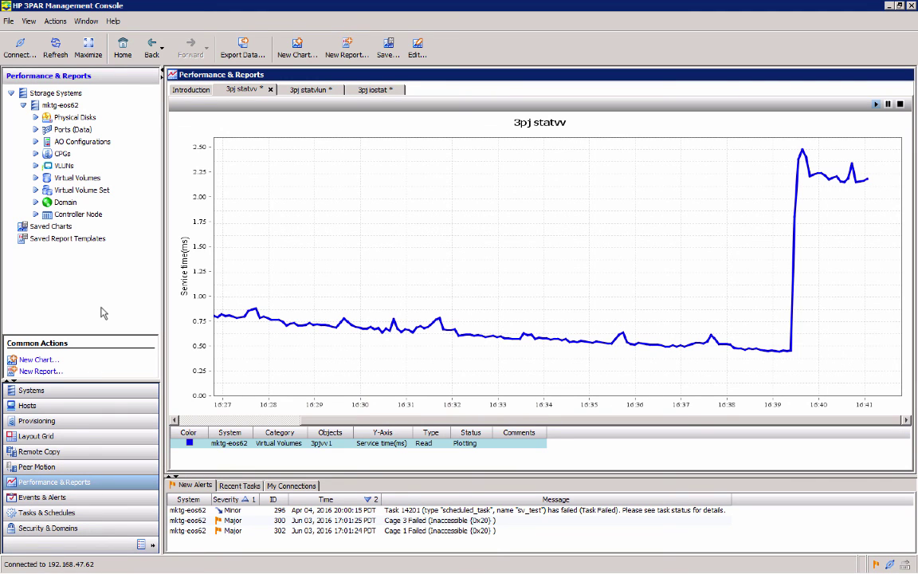
key("ctrl+Left")
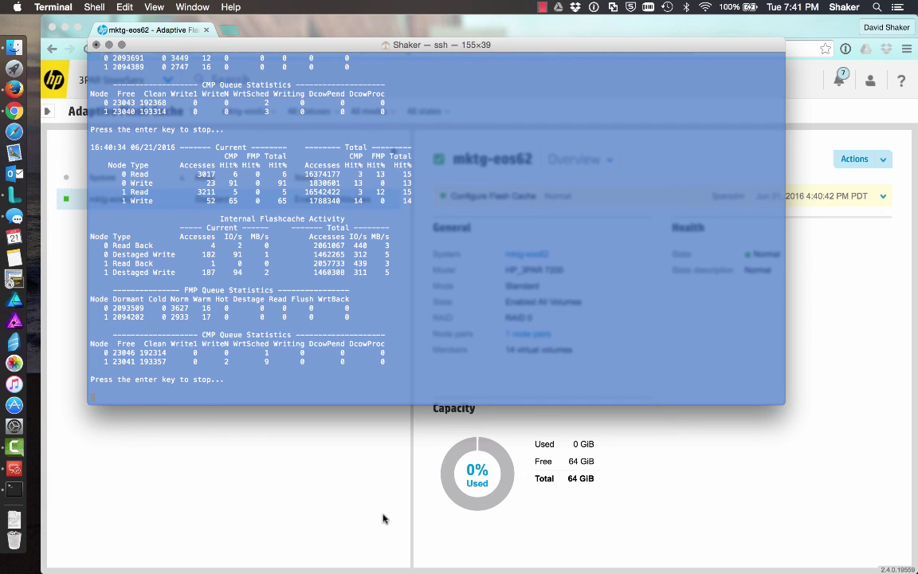
left_click_drag(515, 49, 533, 91)
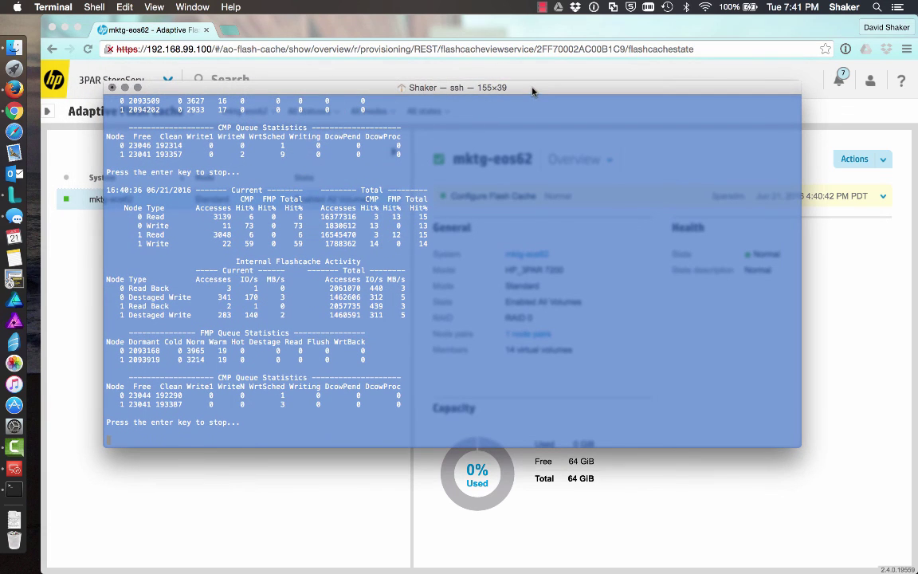